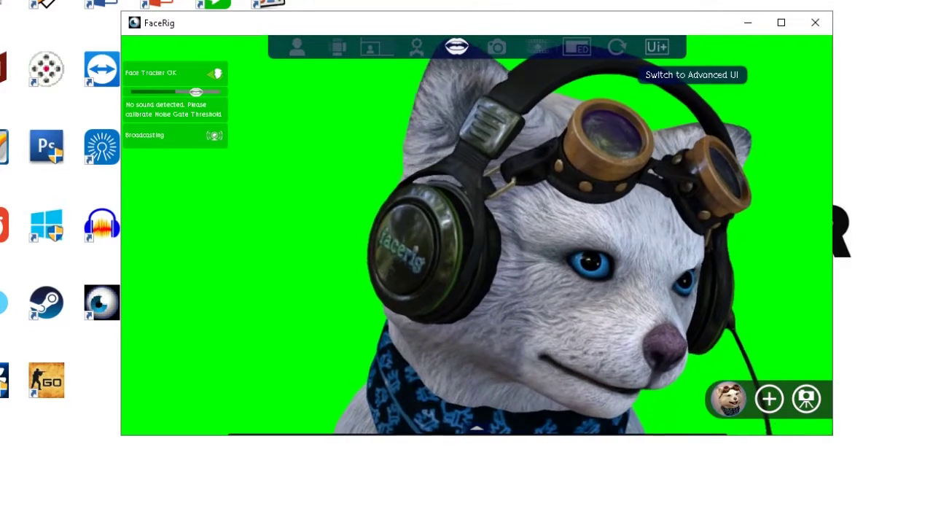
# - Switch to the advanced interface and toggle the visibility of its on-screen controls
pyautogui.click(656, 47)
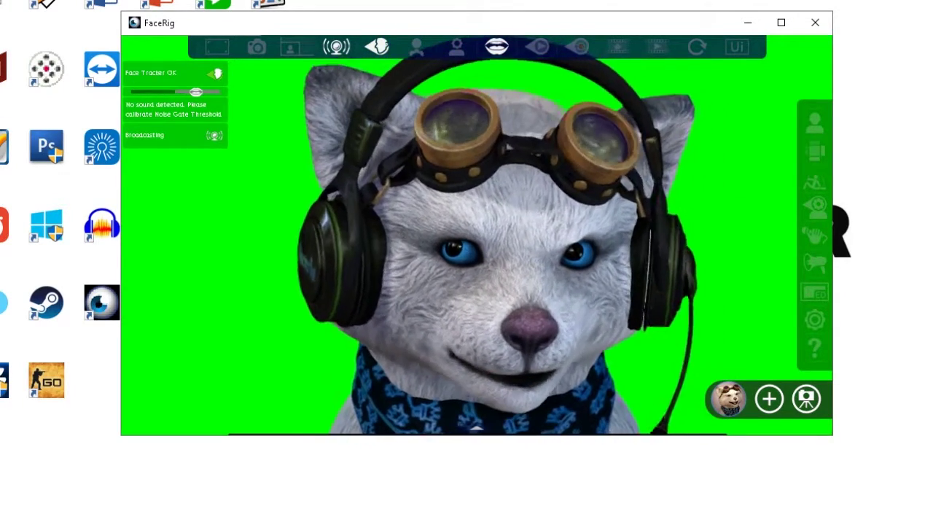
pyautogui.click(217, 47)
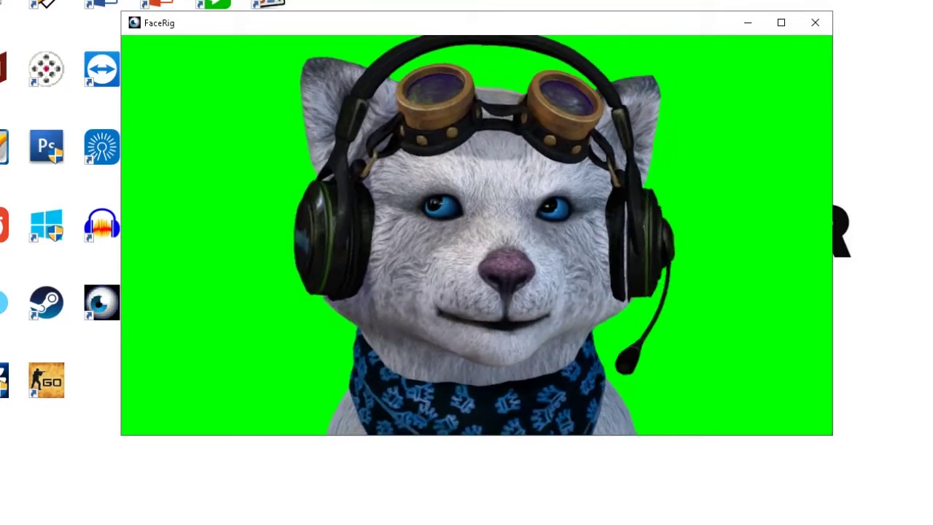
pyautogui.click(216, 46)
pyautogui.click(216, 47)
pyautogui.click(217, 46)
pyautogui.click(216, 47)
pyautogui.click(216, 47)
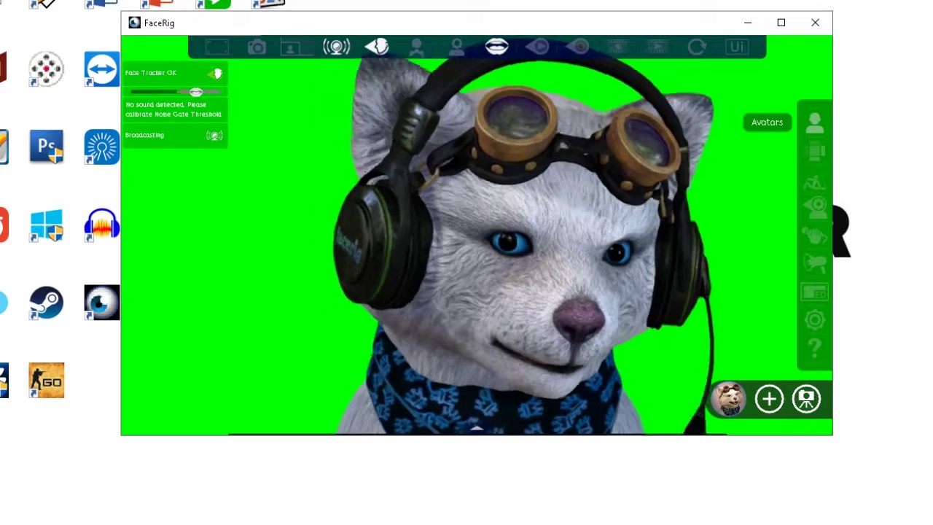
# - Try the Top Hat - Blankie Finish and Fluffo's Viking Helmet in place of the avatar's second Headphones prop
pyautogui.click(815, 123)
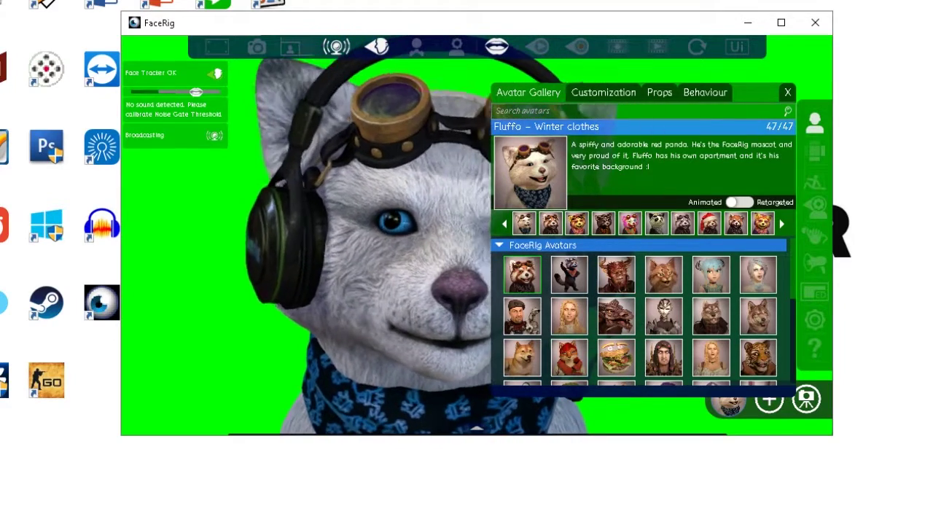
pyautogui.press('Escape')
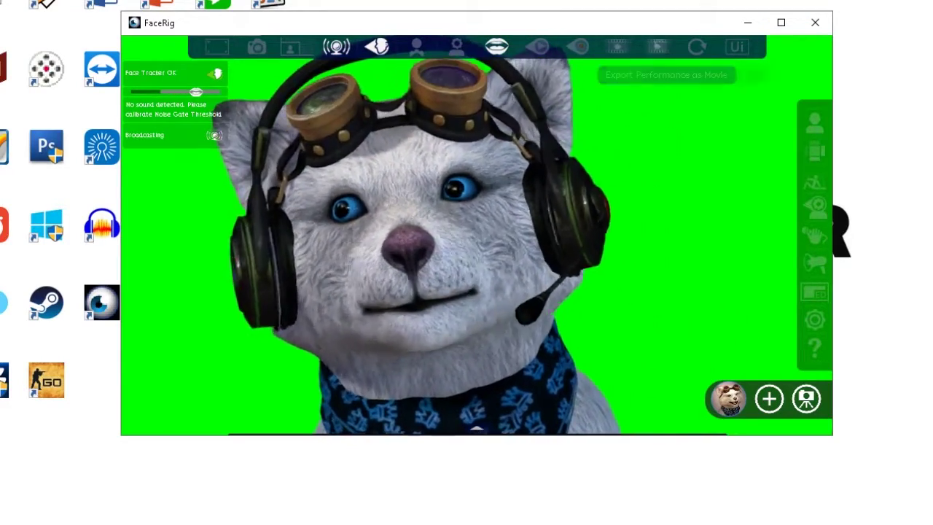
pyautogui.click(814, 122)
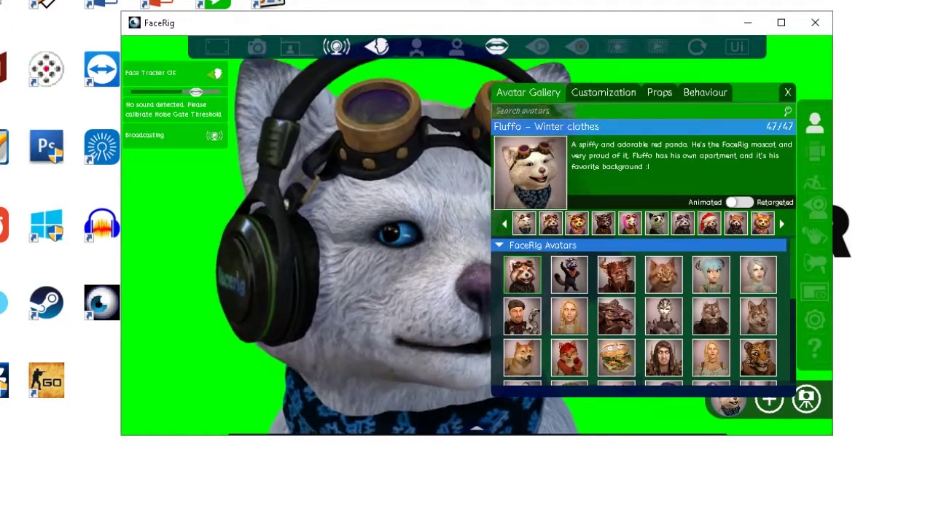
pyautogui.click(659, 92)
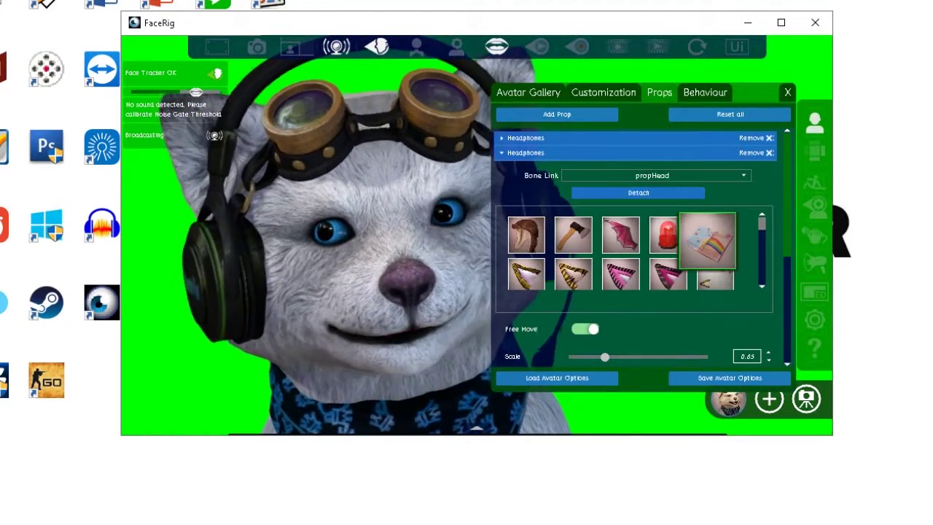
pyautogui.scroll(-5, 634, 251)
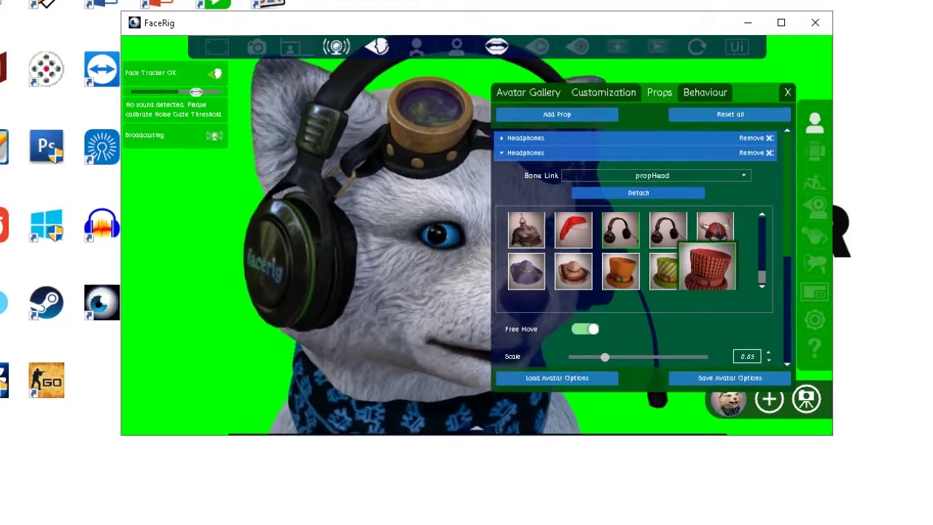
pyautogui.click(707, 266)
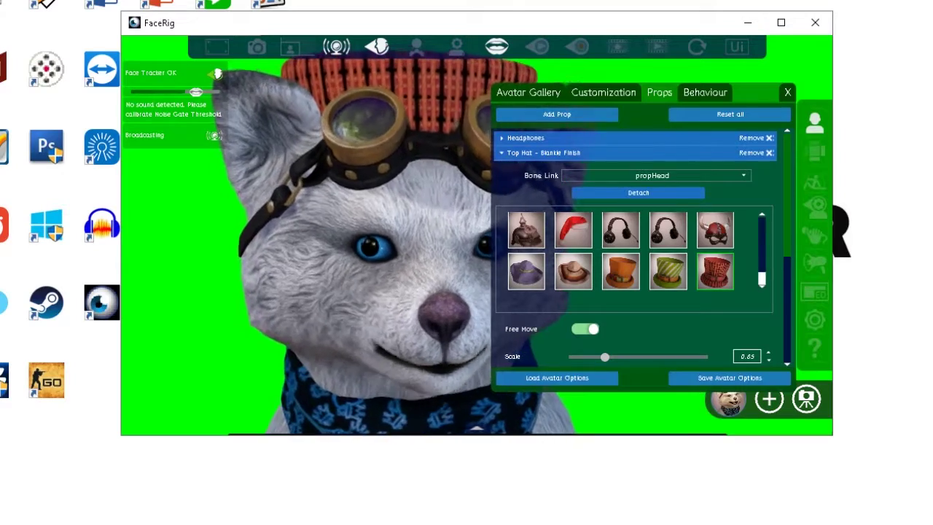
pyautogui.click(706, 233)
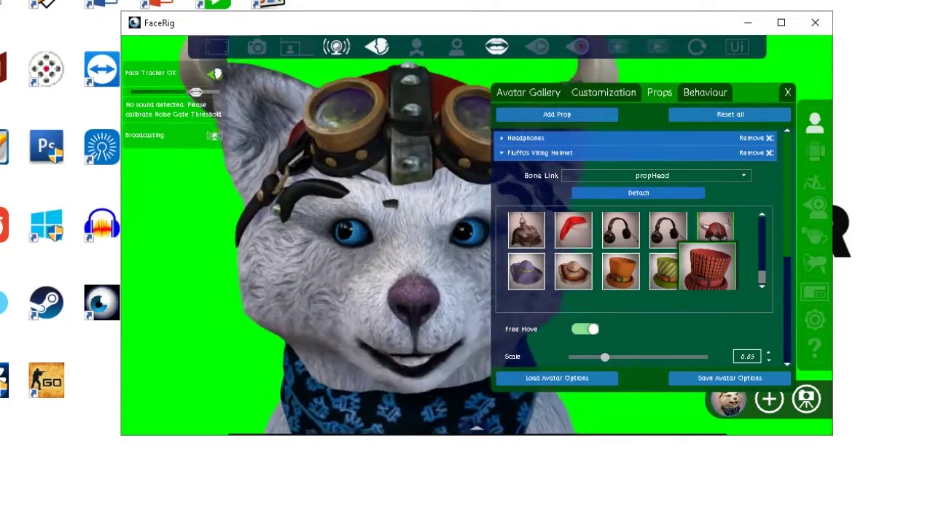
# - Try the Hipster glasses as the avatar's head prop
pyautogui.moveTo(762, 278); pyautogui.dragTo(761, 272)
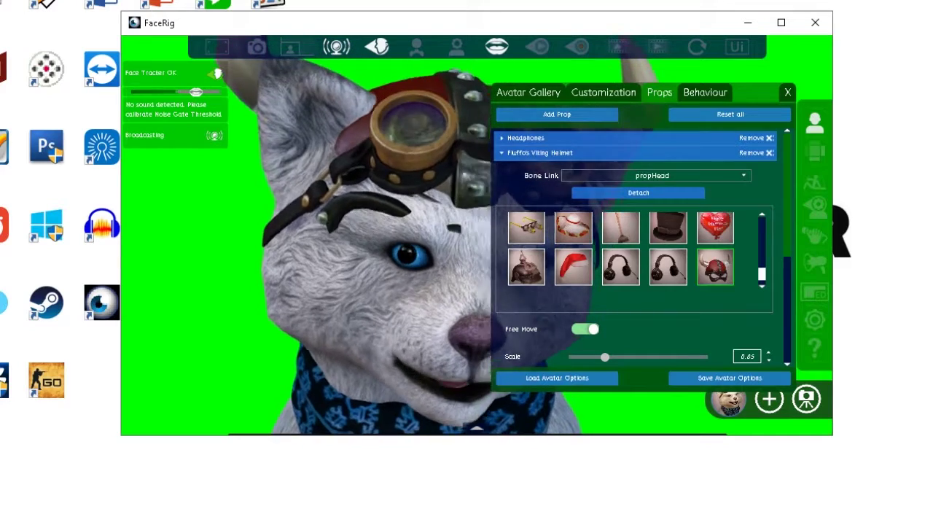
pyautogui.scroll(5, 620, 252)
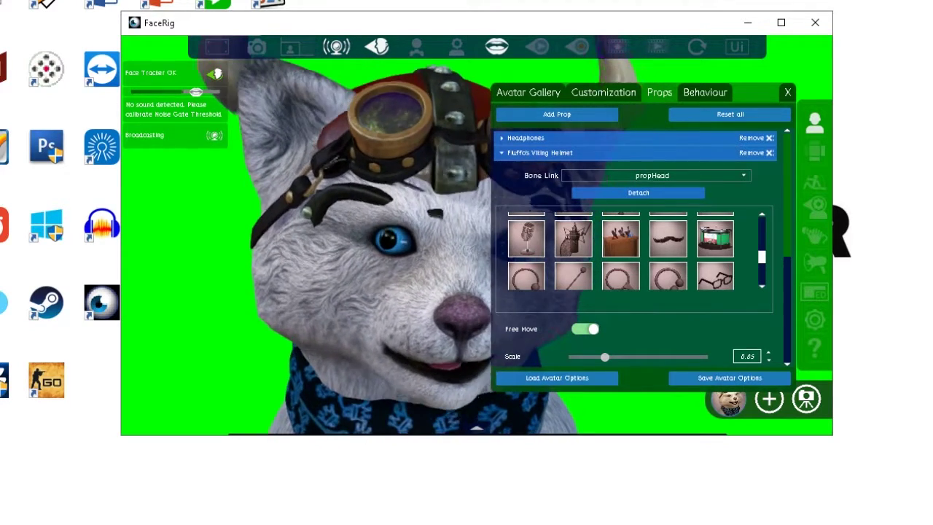
pyautogui.scroll(-1, 619, 252)
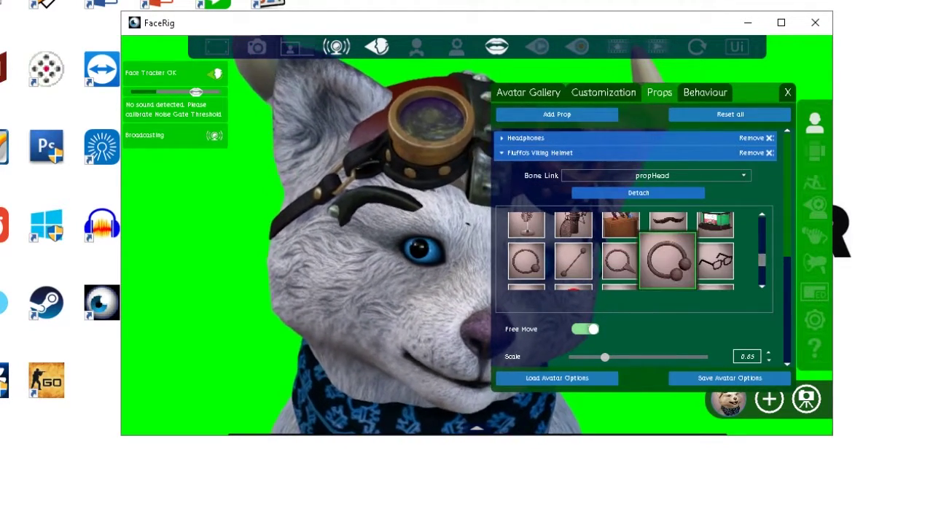
pyautogui.click(714, 260)
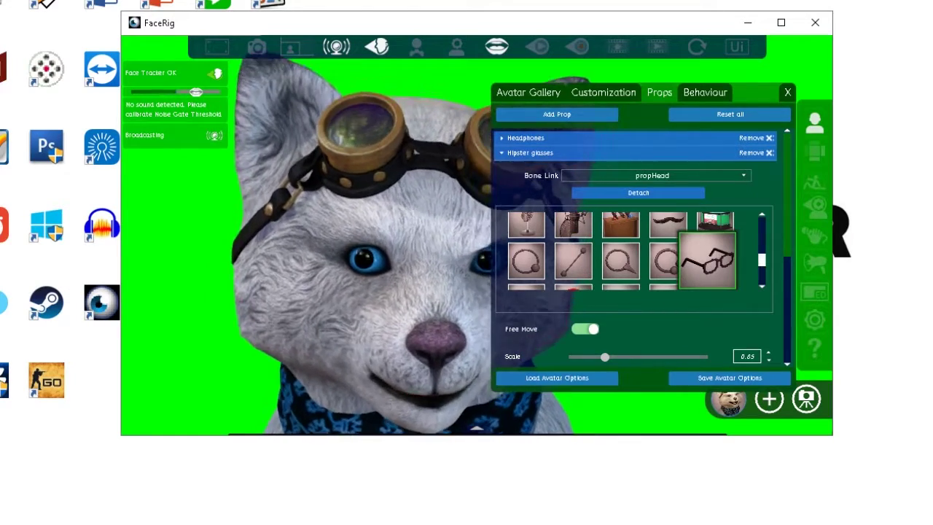
# - Try the Studio Microphone and the Classic Microphone as the avatar's head prop
pyautogui.scroll(1, 706, 260)
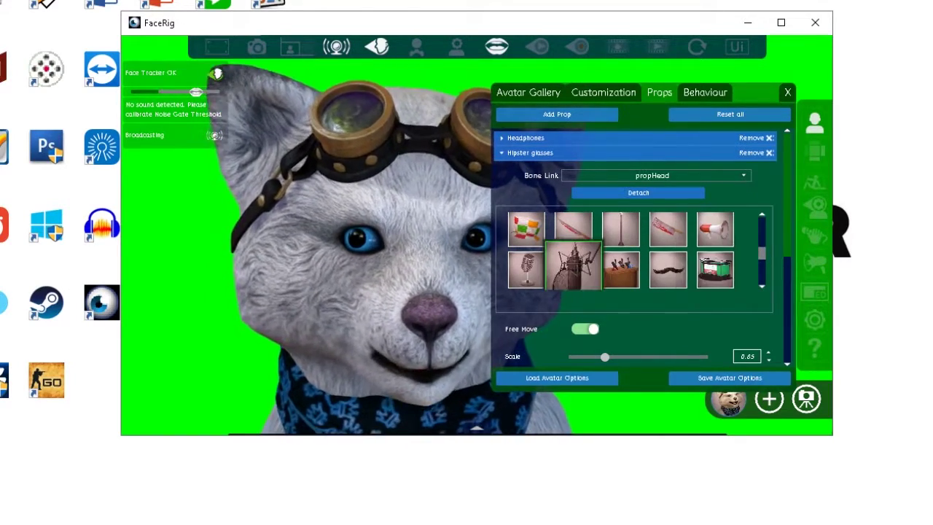
pyautogui.click(573, 266)
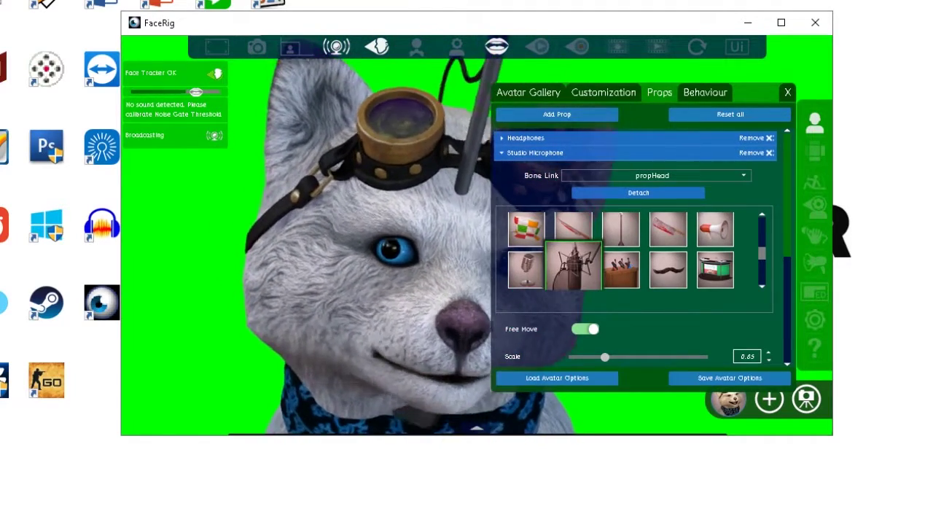
pyautogui.click(531, 266)
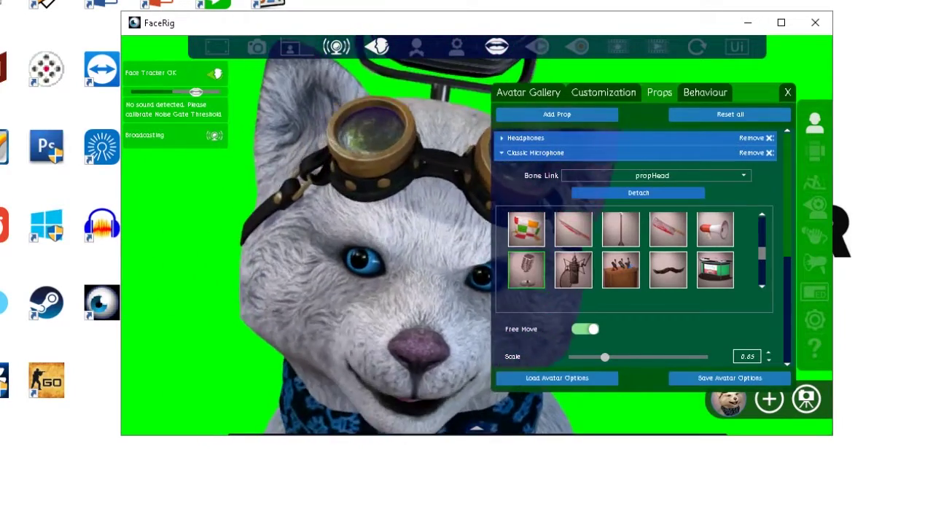
# - Try the Newsroom Desk, Cigar and Aviator Hat as the avatar's head prop
pyautogui.click(707, 266)
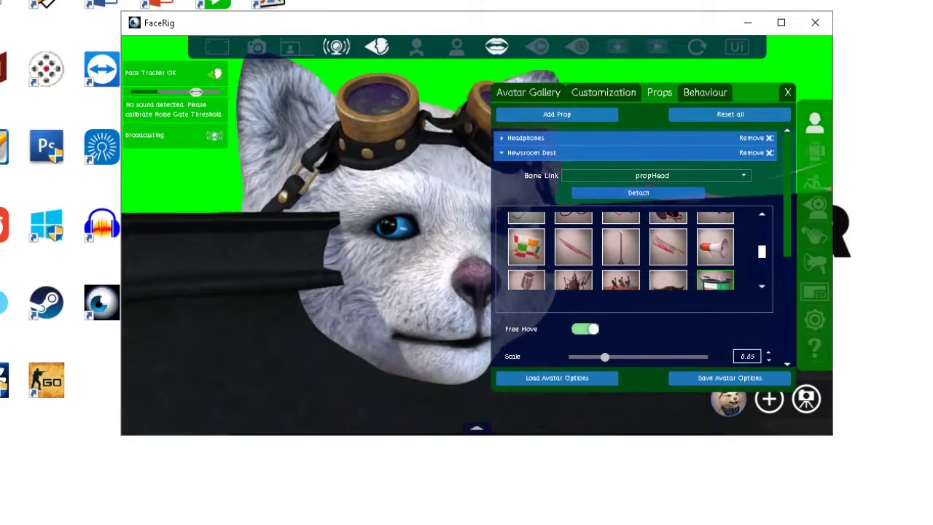
pyautogui.scroll(2, 634, 251)
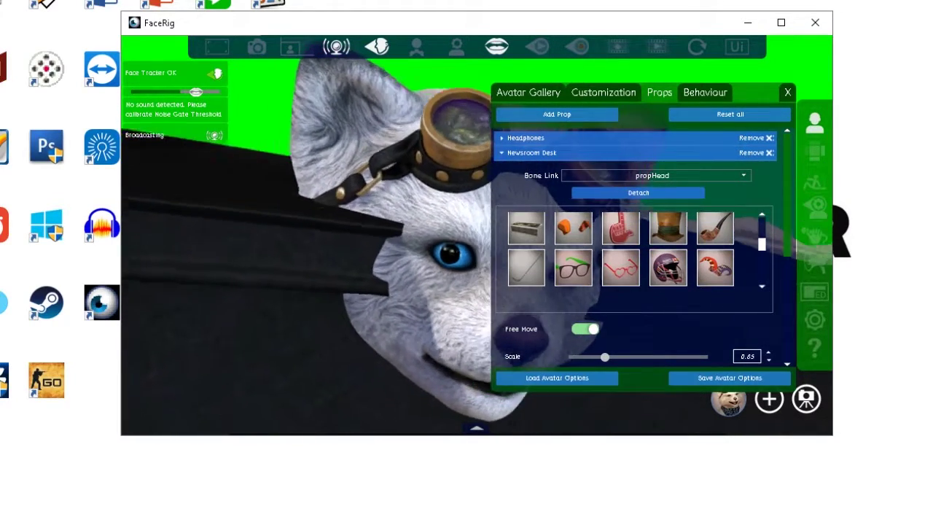
pyautogui.scroll(2, 633, 252)
pyautogui.scroll(1, 634, 251)
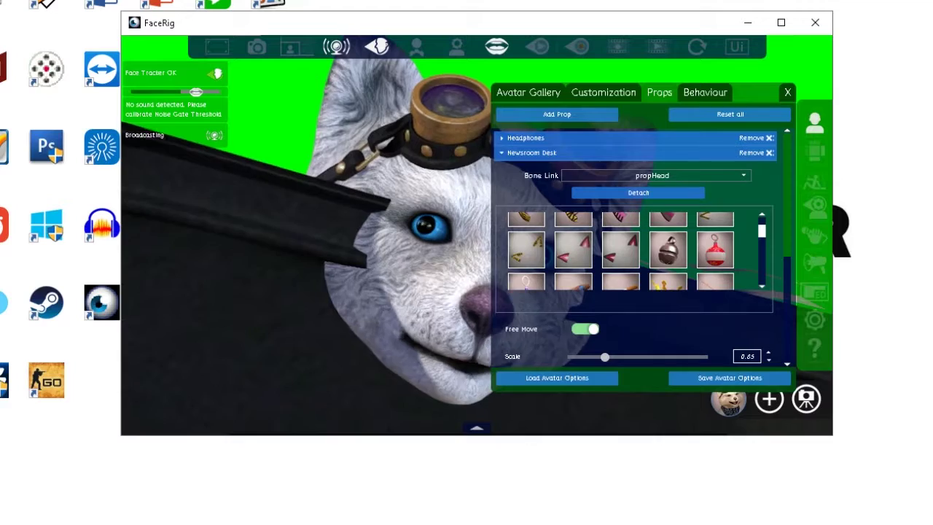
pyautogui.scroll(-2, 634, 252)
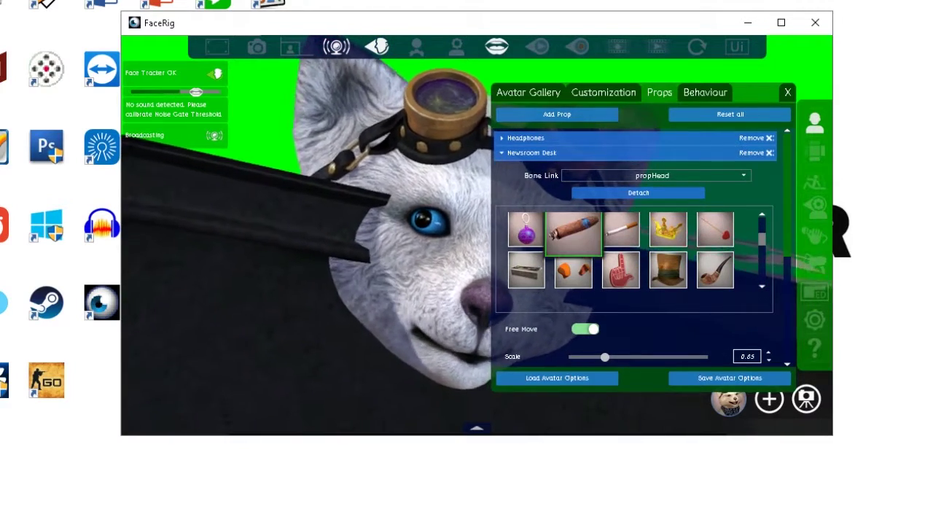
pyautogui.click(572, 229)
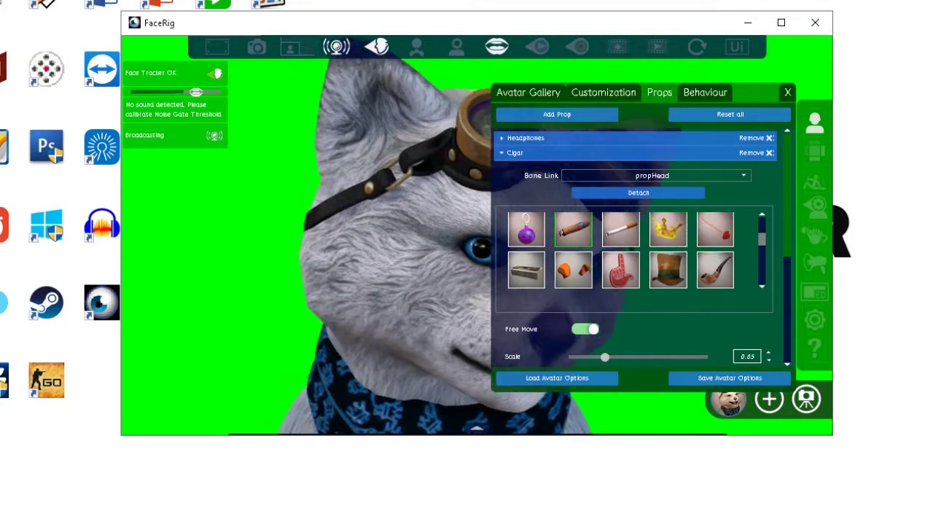
pyautogui.scroll(2, 620, 252)
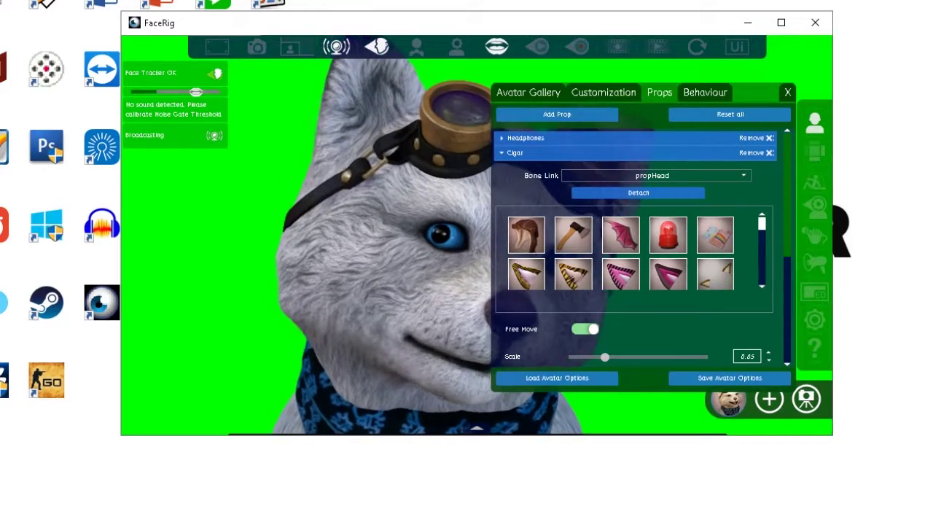
pyautogui.click(531, 237)
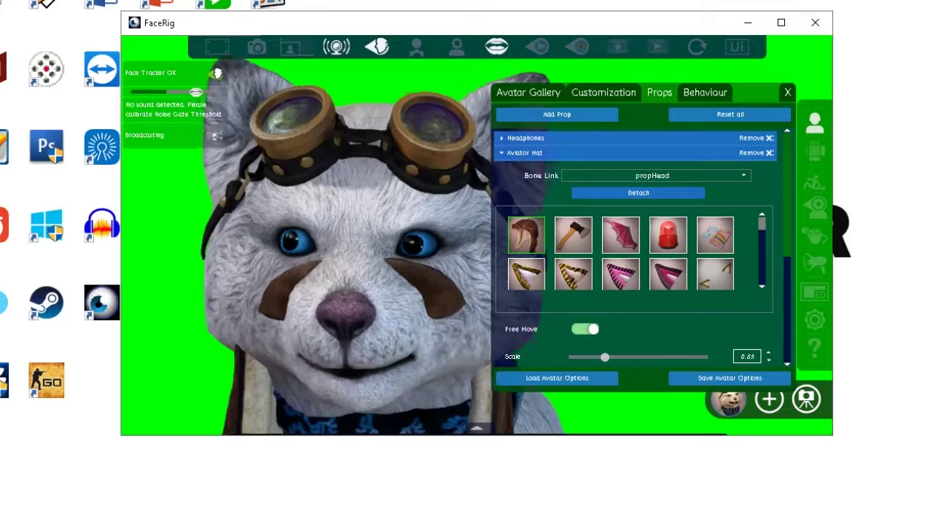
# - Change the avatar's head prop back to Headphones and close the avatar settings
pyautogui.scroll(-10, 620, 251)
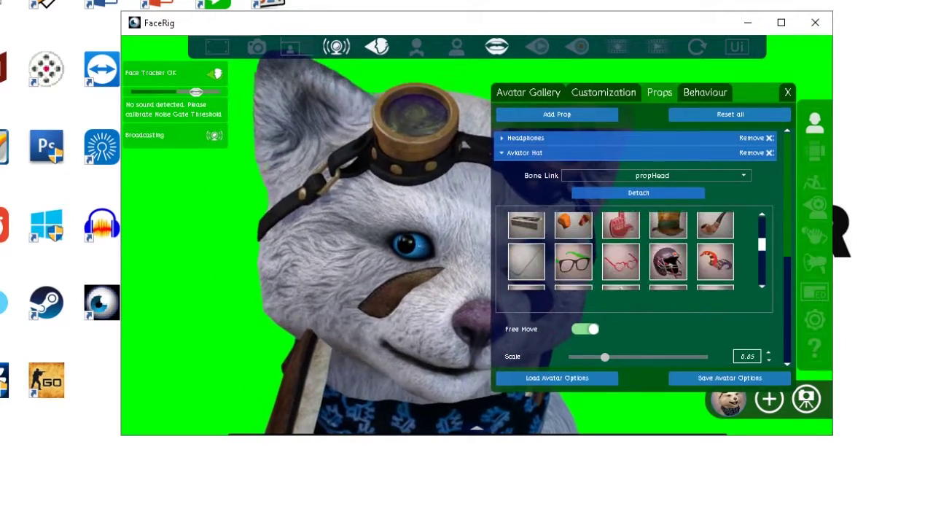
pyautogui.scroll(-8, 620, 252)
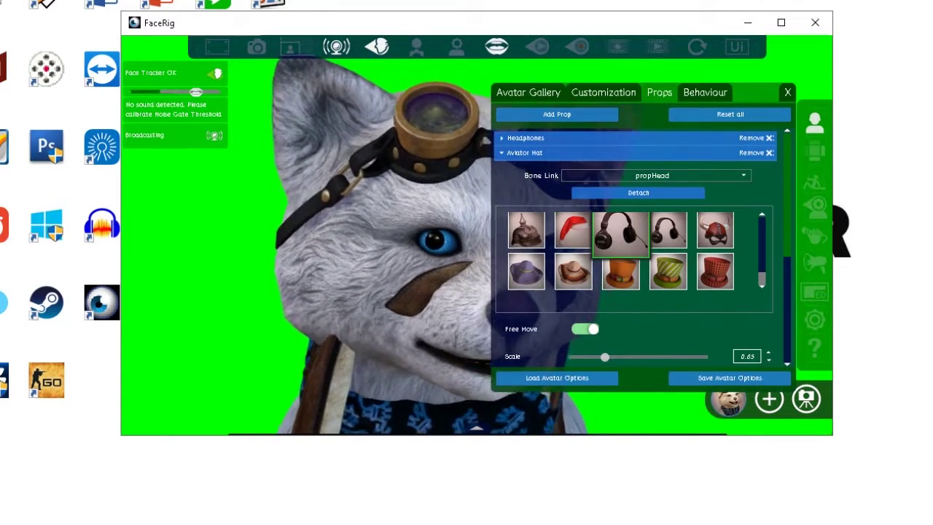
pyautogui.click(667, 232)
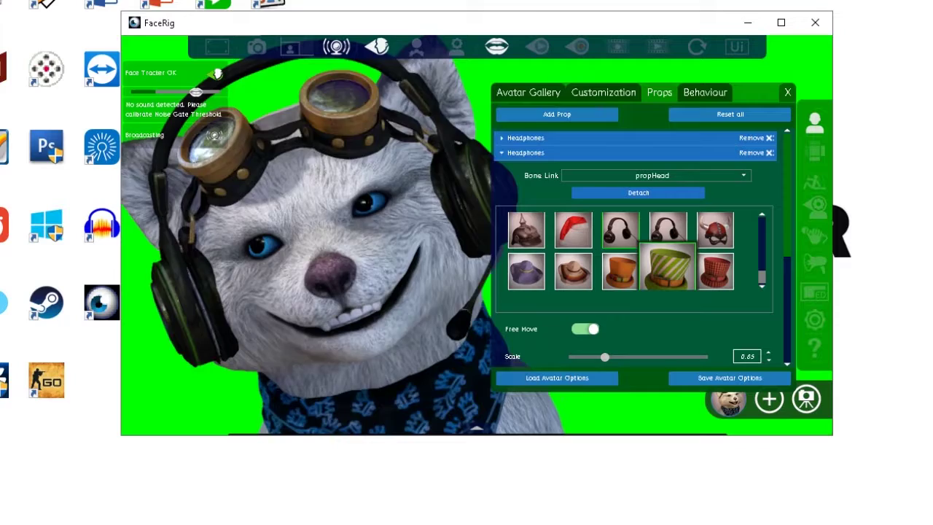
pyautogui.click(787, 93)
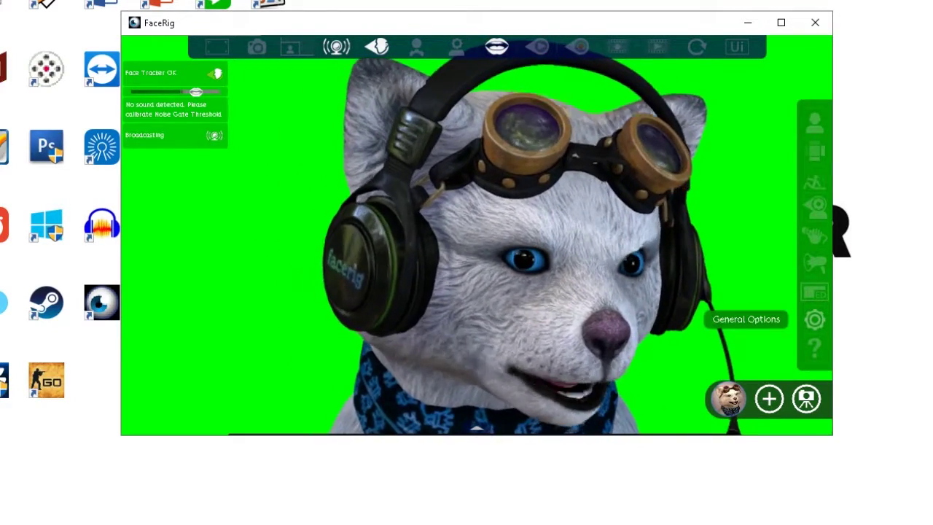
# - Enable Hide Logo in the general preferences
pyautogui.click(814, 319)
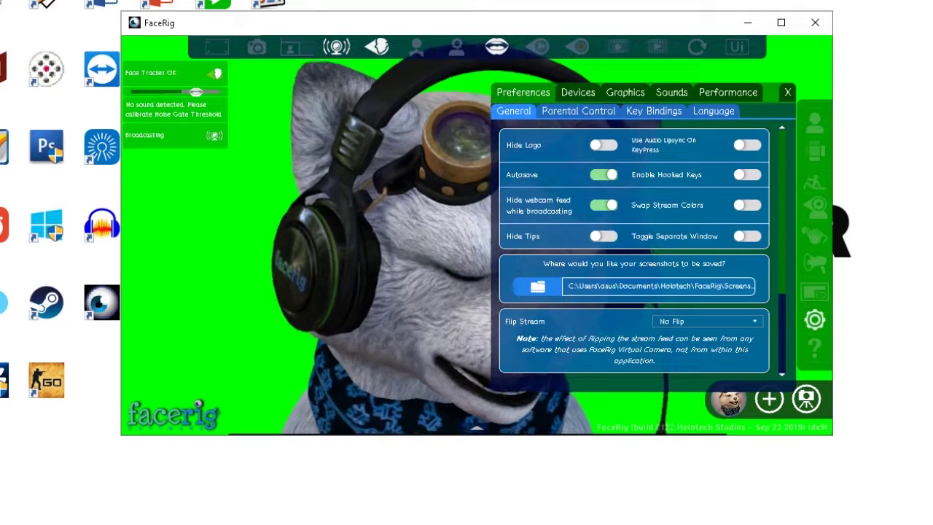
pyautogui.click(604, 145)
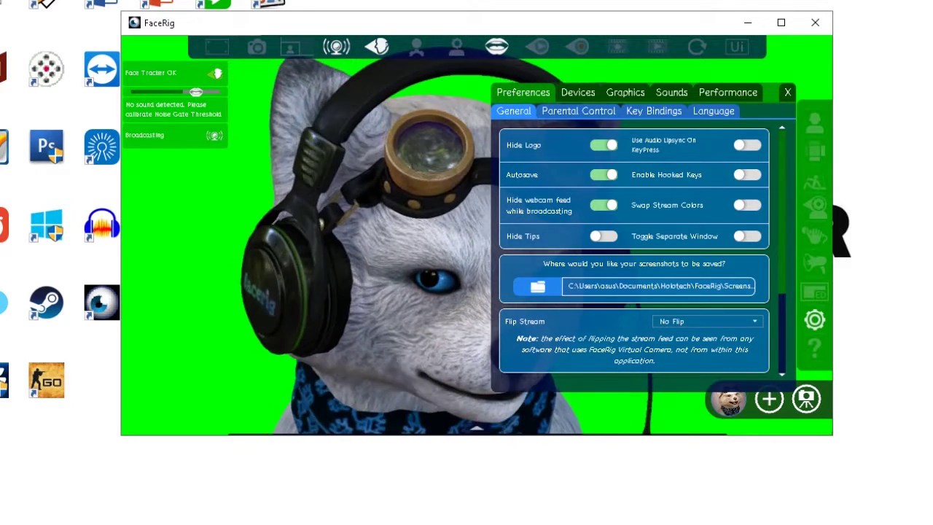
# - Review the parental control, key binding, language, audio device and graphics settings
pyautogui.click(578, 111)
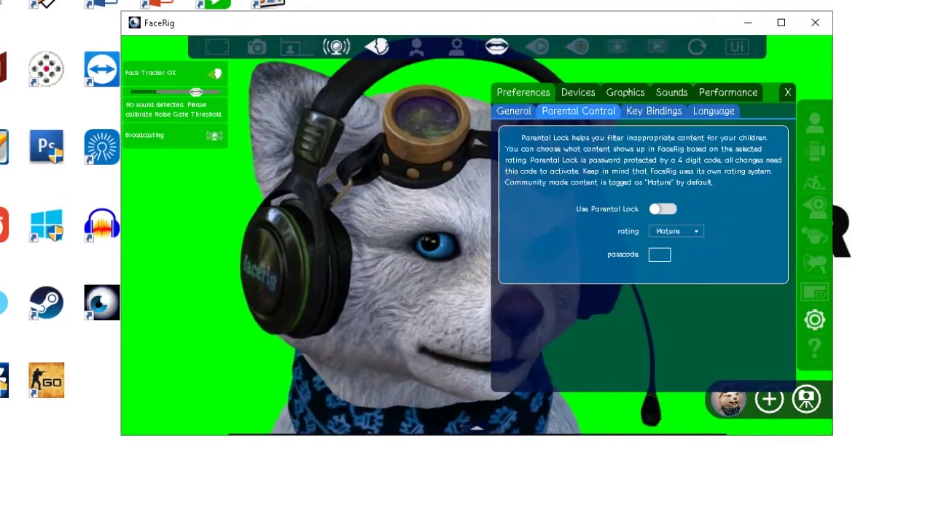
pyautogui.click(653, 111)
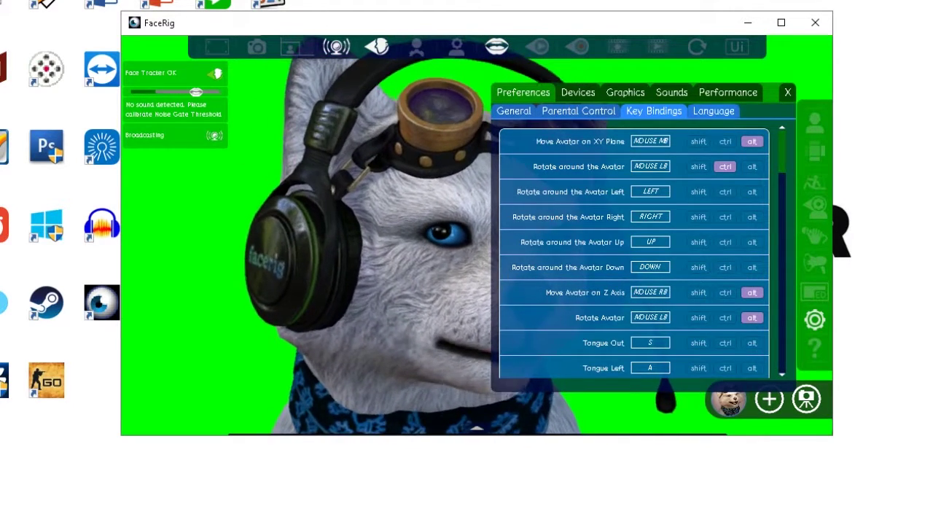
pyautogui.click(714, 111)
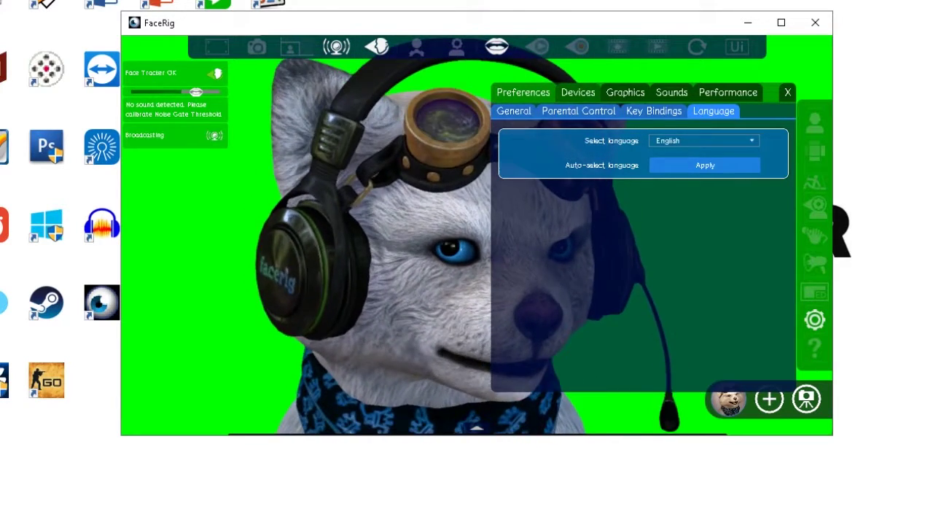
pyautogui.click(578, 93)
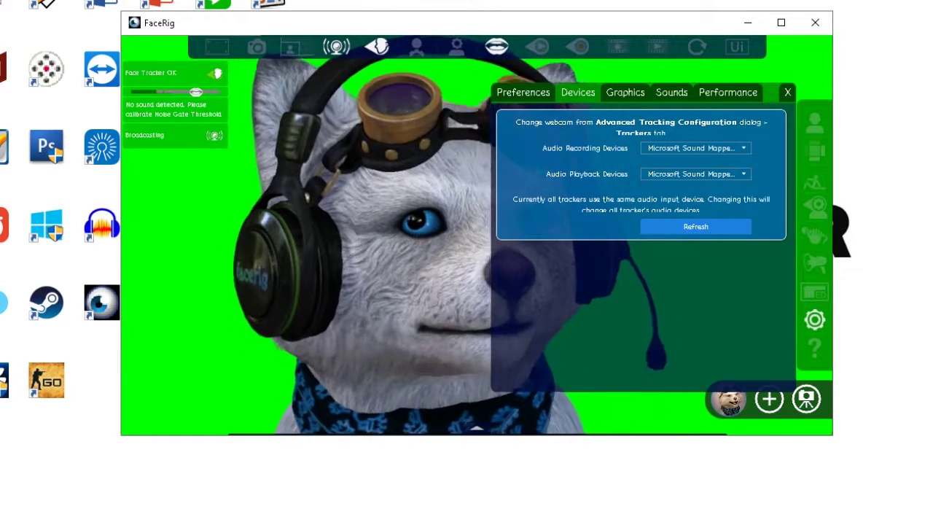
pyautogui.click(625, 93)
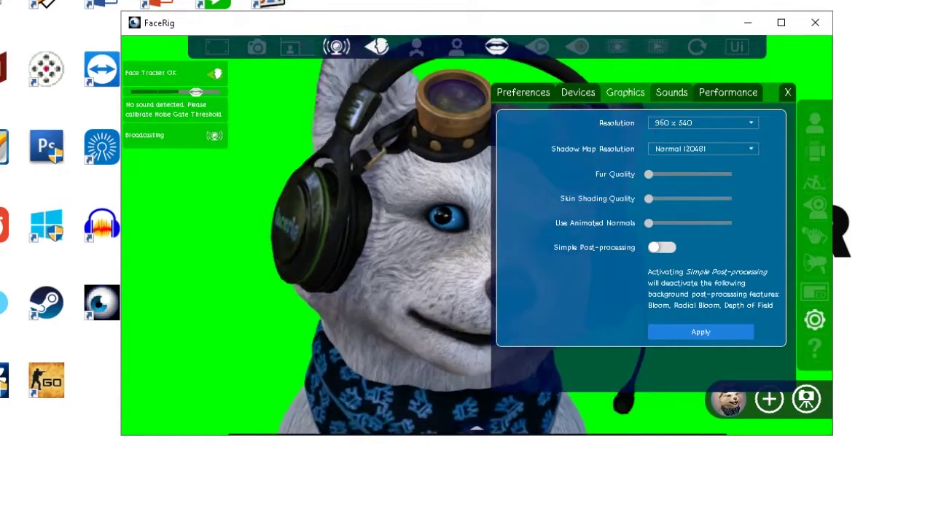
# - Review the sound and performance settings and close the general options
pyautogui.click(671, 93)
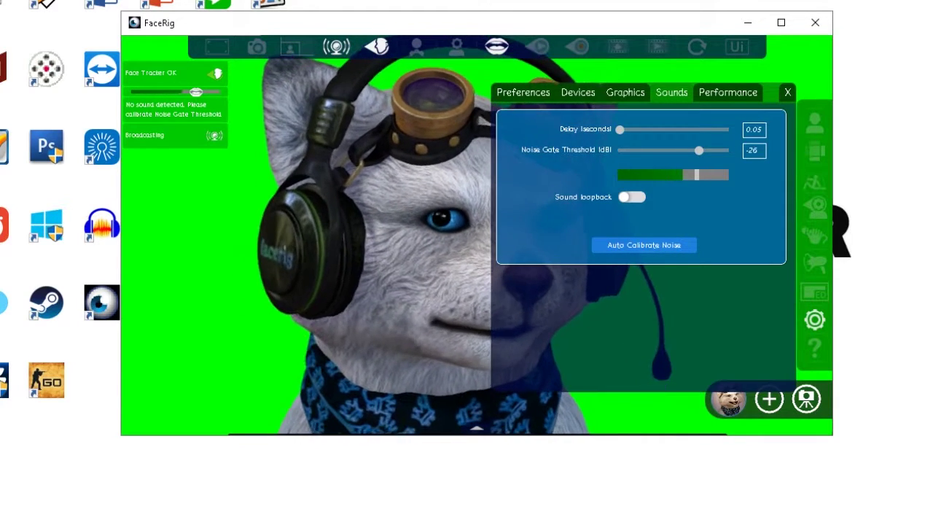
pyautogui.click(727, 93)
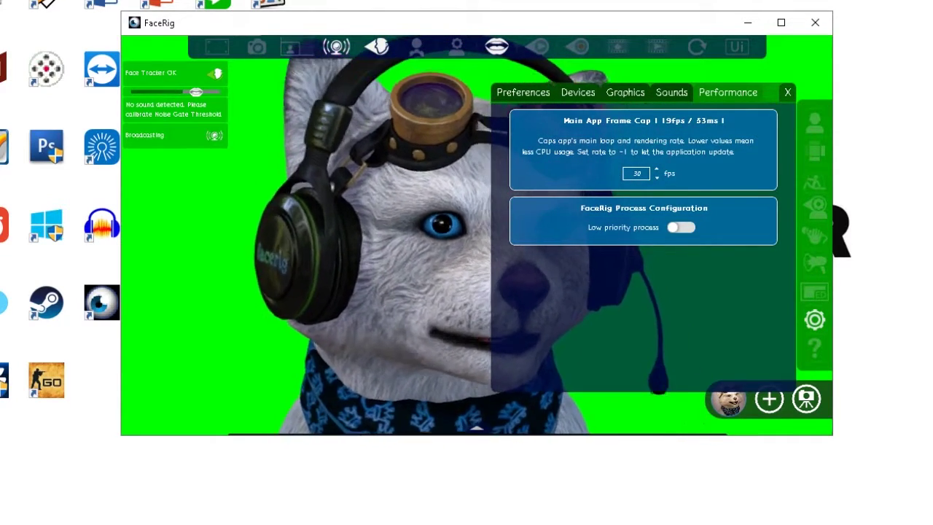
pyautogui.click(815, 319)
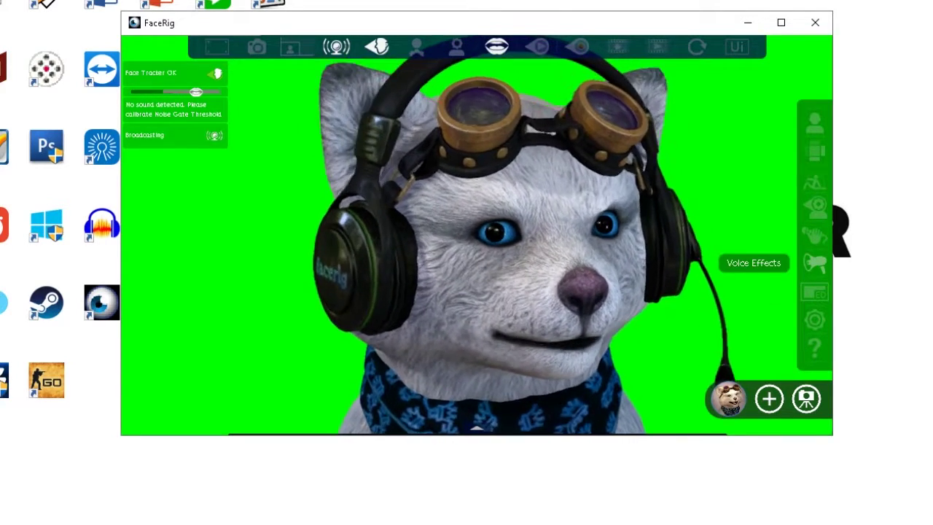
# - Add a Pitch Shifter voice effect and close the voice effects and animation playback windows
pyautogui.click(815, 263)
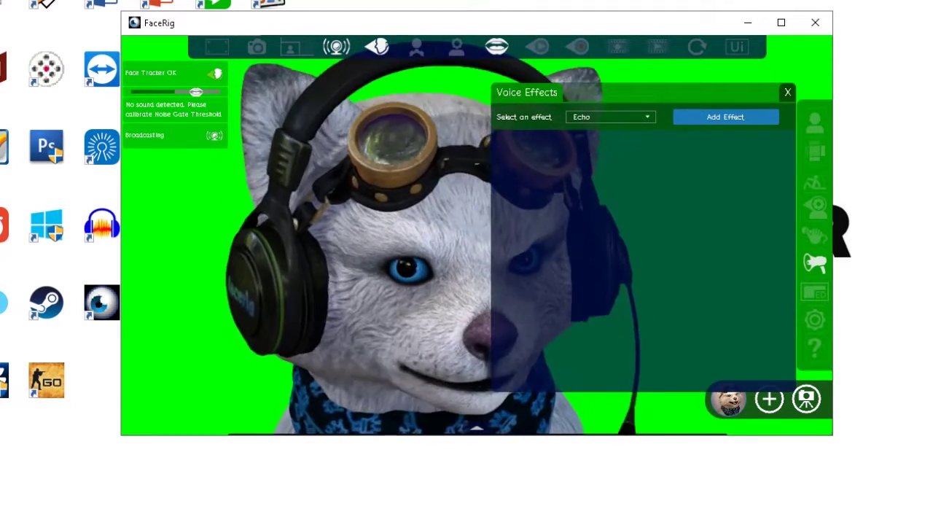
pyautogui.click(611, 117)
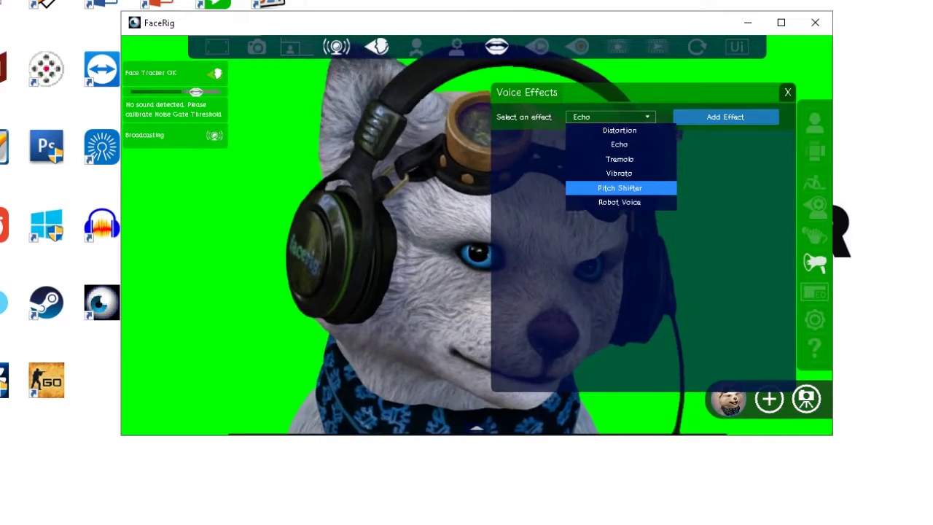
pyautogui.press('Return')
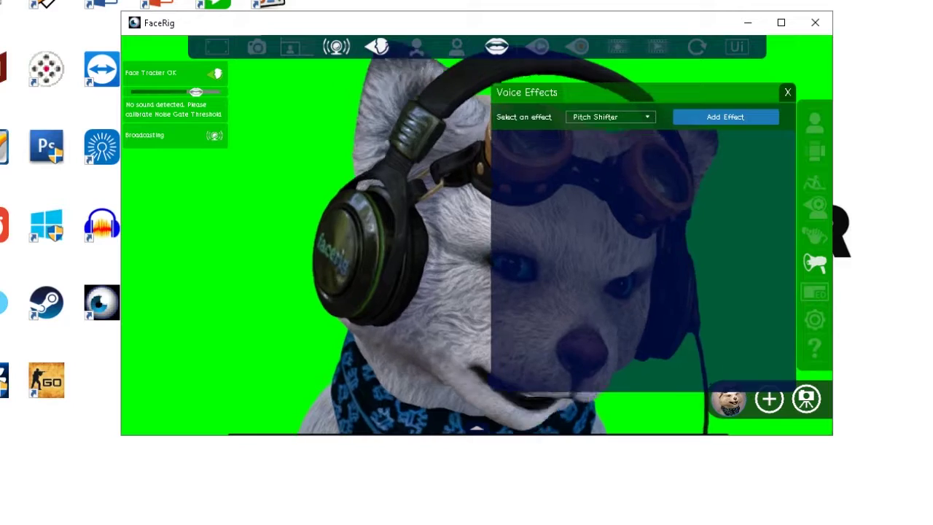
pyautogui.click(689, 117)
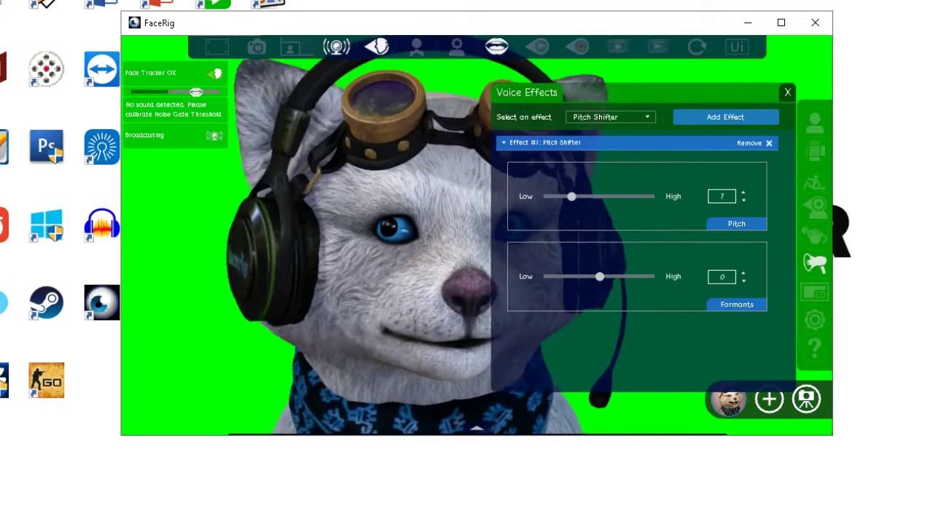
pyautogui.click(815, 264)
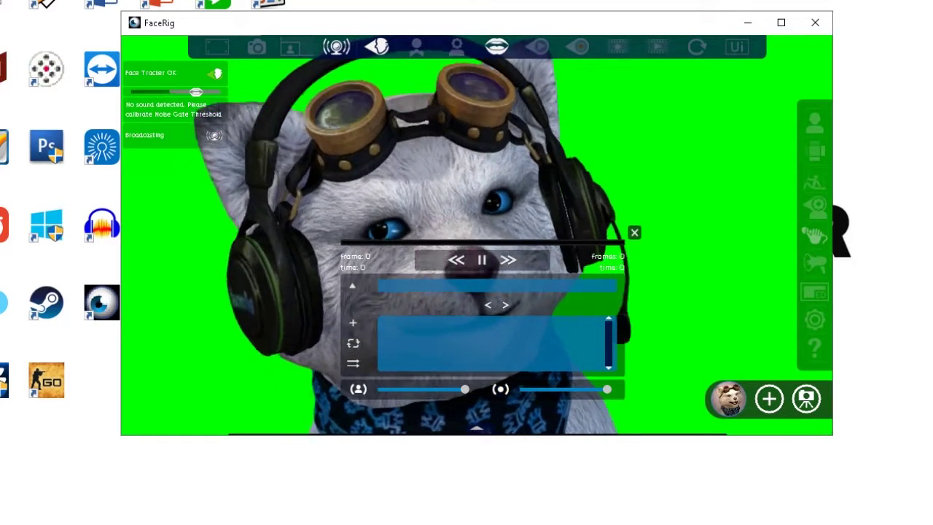
pyautogui.click(634, 233)
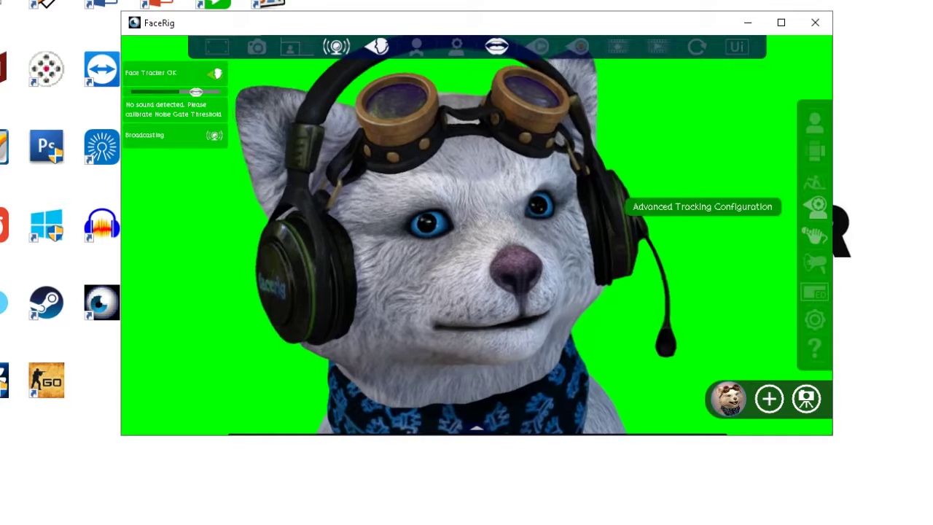
# - Review the ULSee and VoiceTracker settings in the advanced tracking configuration, including the list of available webcams
pyautogui.click(814, 205)
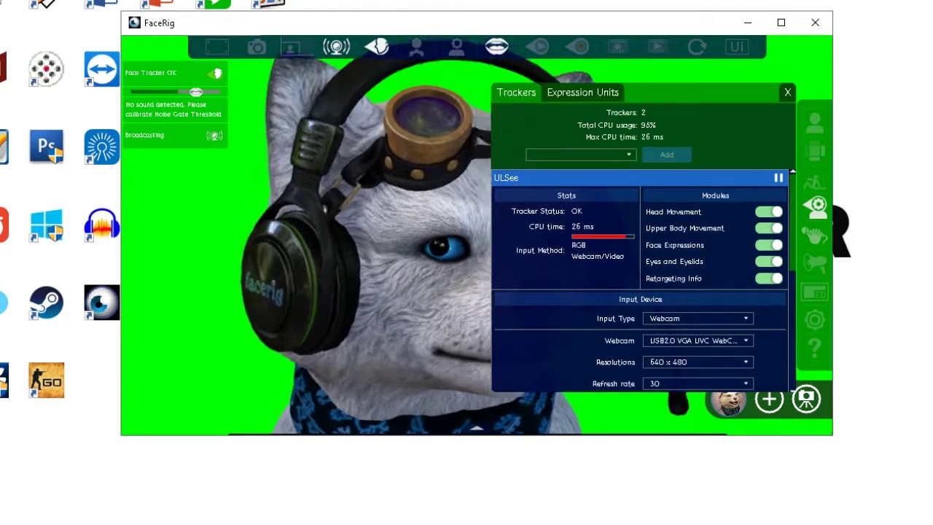
pyautogui.scroll(-3, 640, 292)
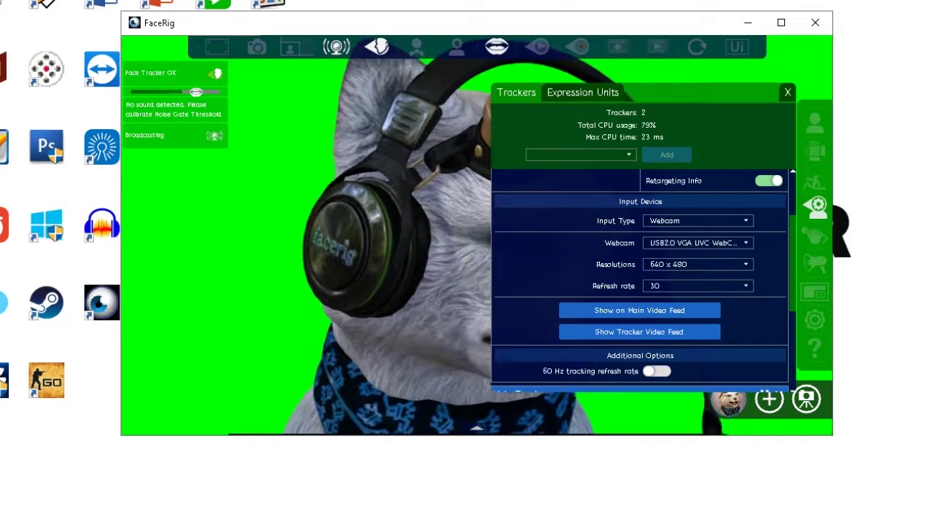
pyautogui.click(697, 243)
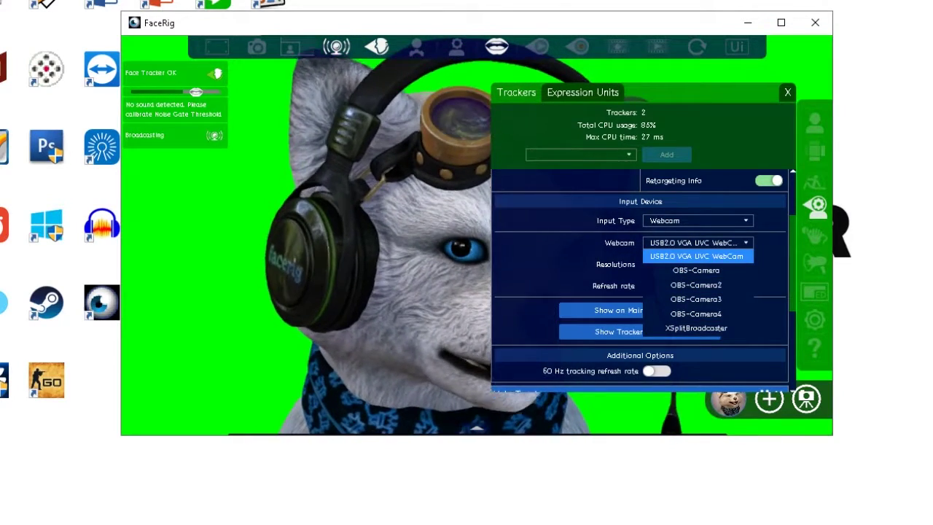
pyautogui.press('Return')
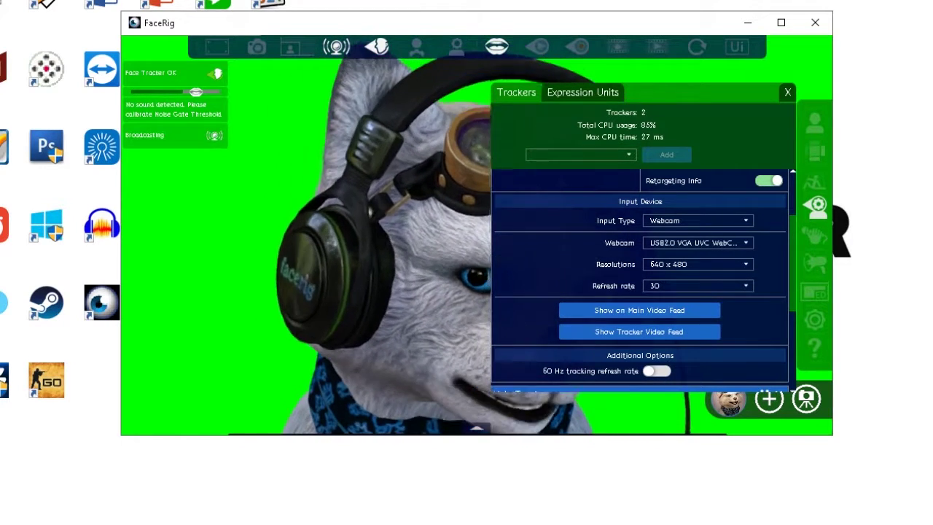
pyautogui.scroll(-1, 640, 276)
pyautogui.scroll(-3, 640, 277)
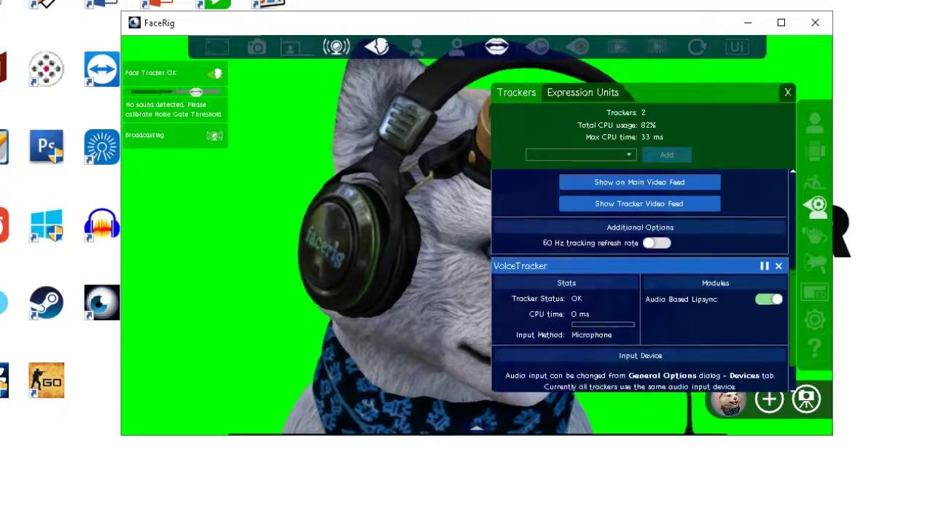
pyautogui.scroll(1, 640, 277)
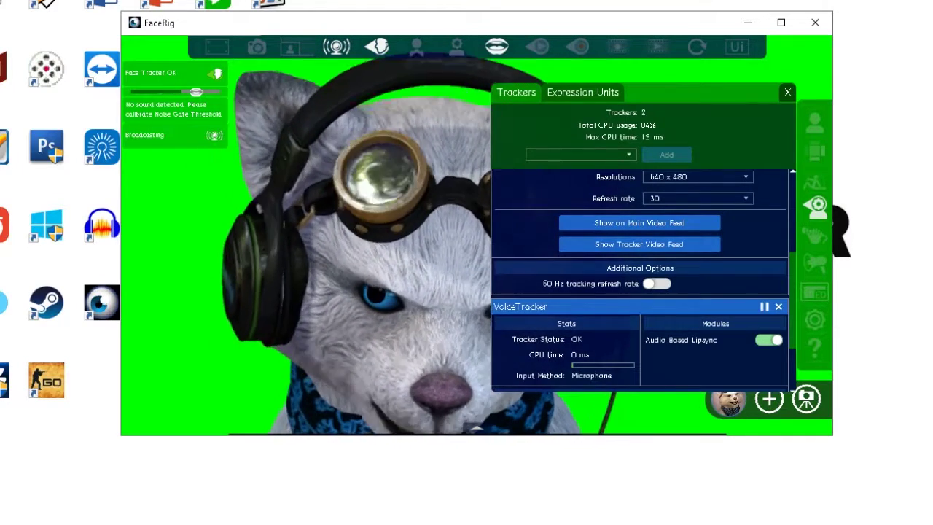
# - Review the general, eyes, mouth and retargeting expression units and close the advanced tracking configuration
pyautogui.click(582, 92)
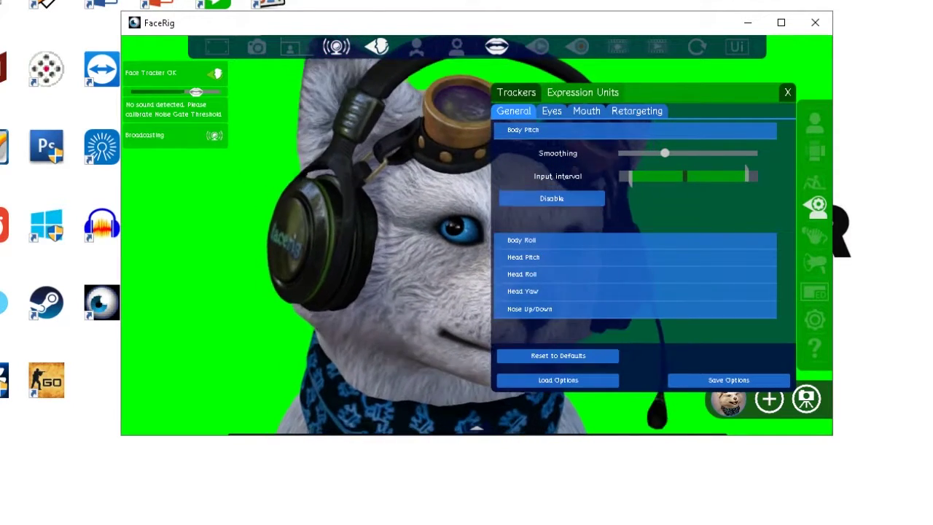
pyautogui.click(551, 111)
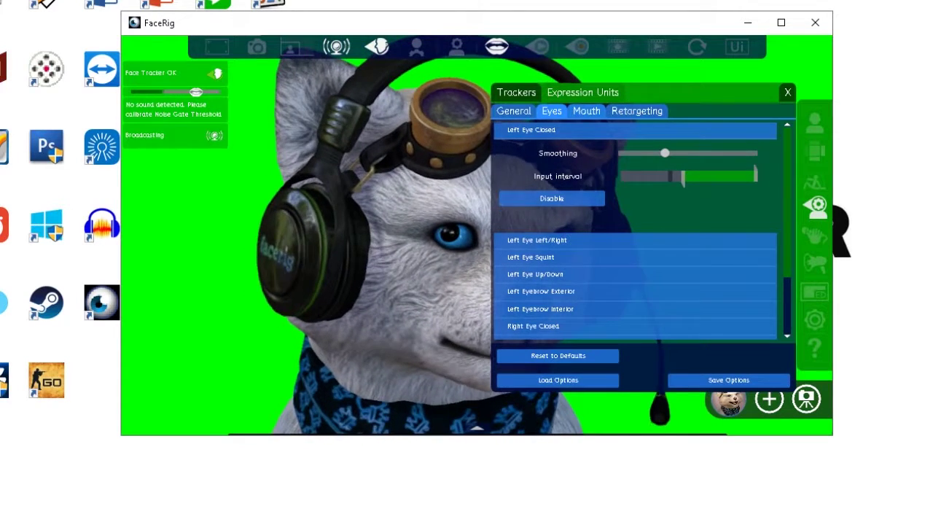
pyautogui.click(586, 111)
pyautogui.click(636, 112)
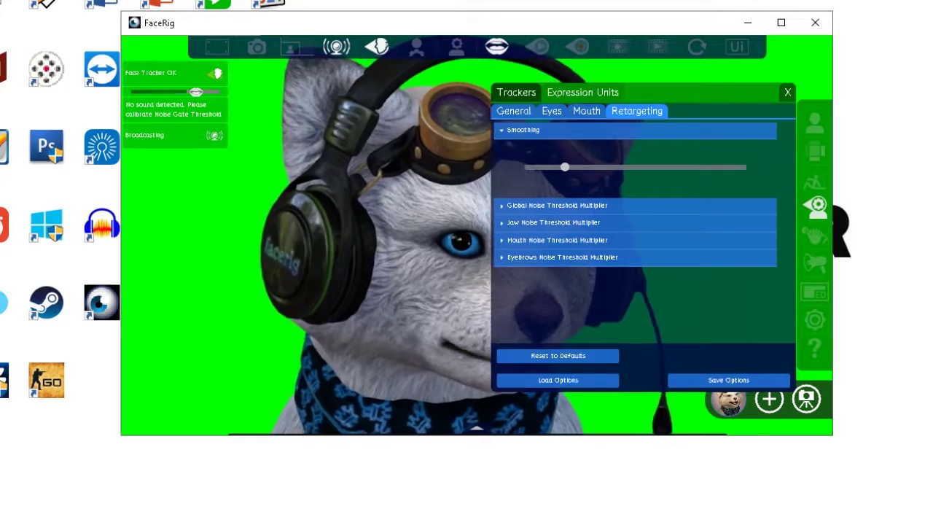
pyautogui.click(787, 92)
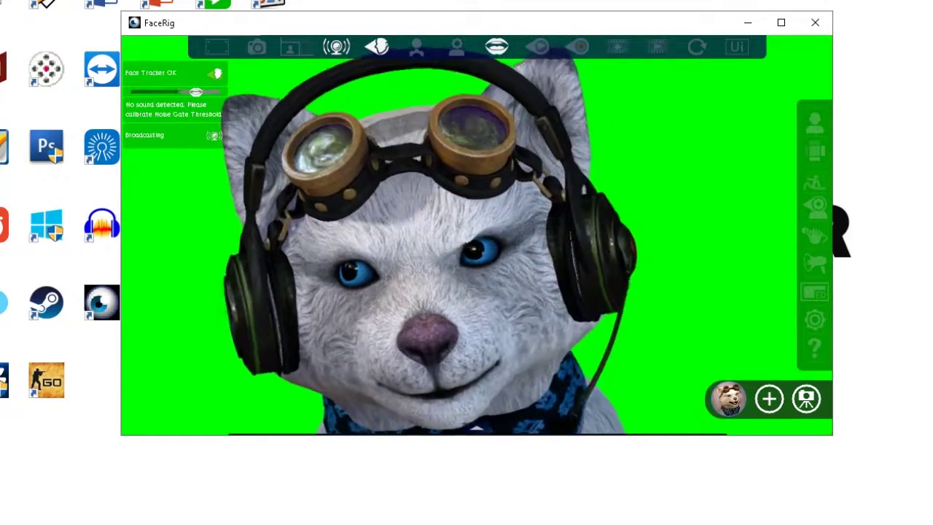